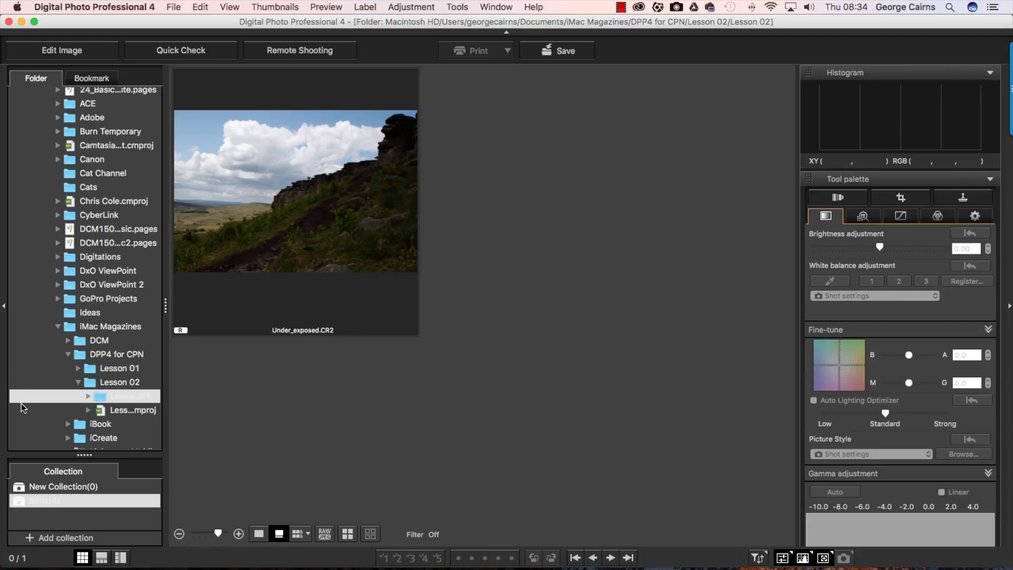
# - Select the Under_exposed.CR2 thumbnail and open it in the Edit Image window
pyautogui.click(315, 179)
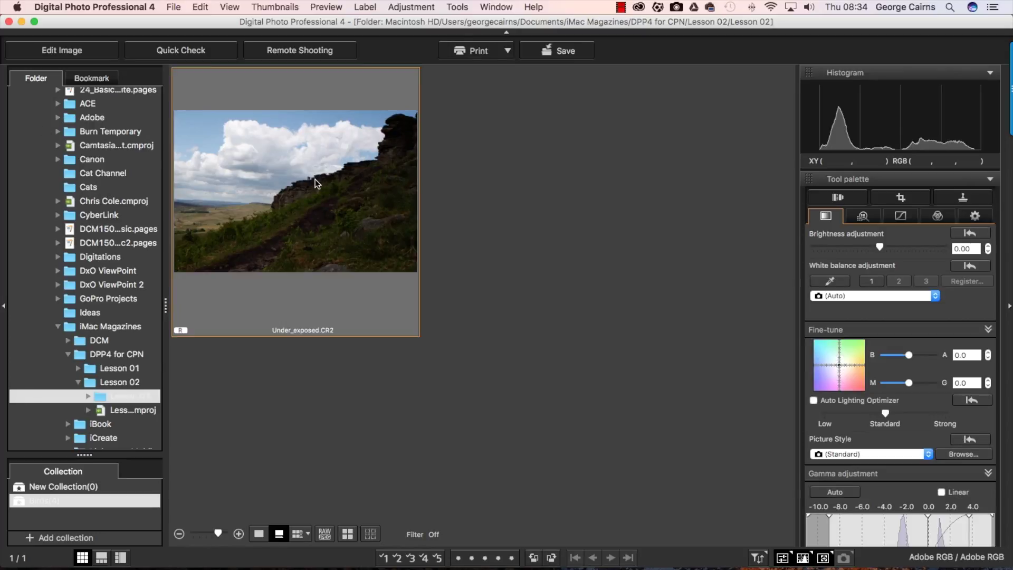
pyautogui.click(87, 55)
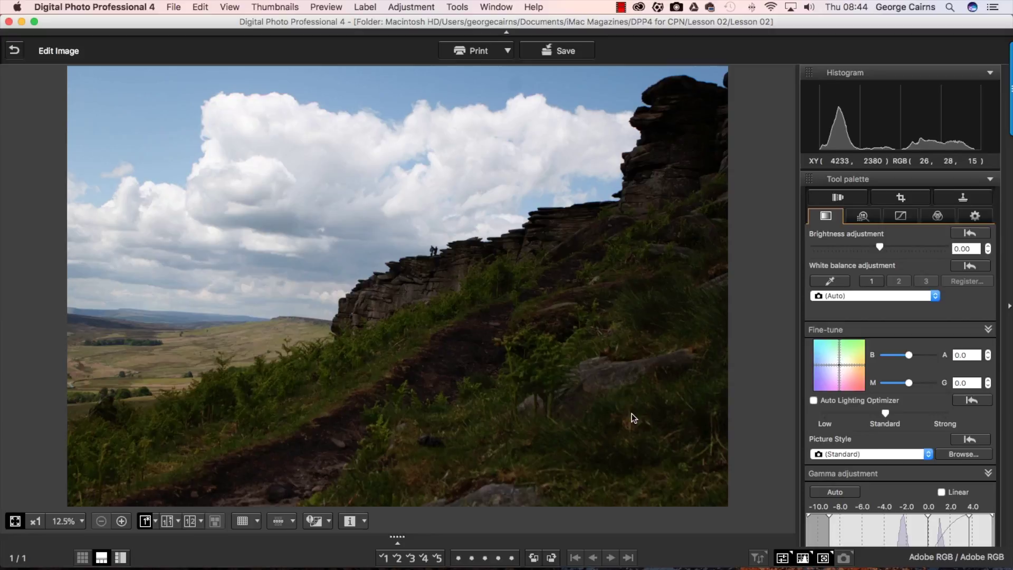
# - Turn on highlight and shadow clipping warnings to flag clouds in red and rocks in blue
pyautogui.click(312, 521)
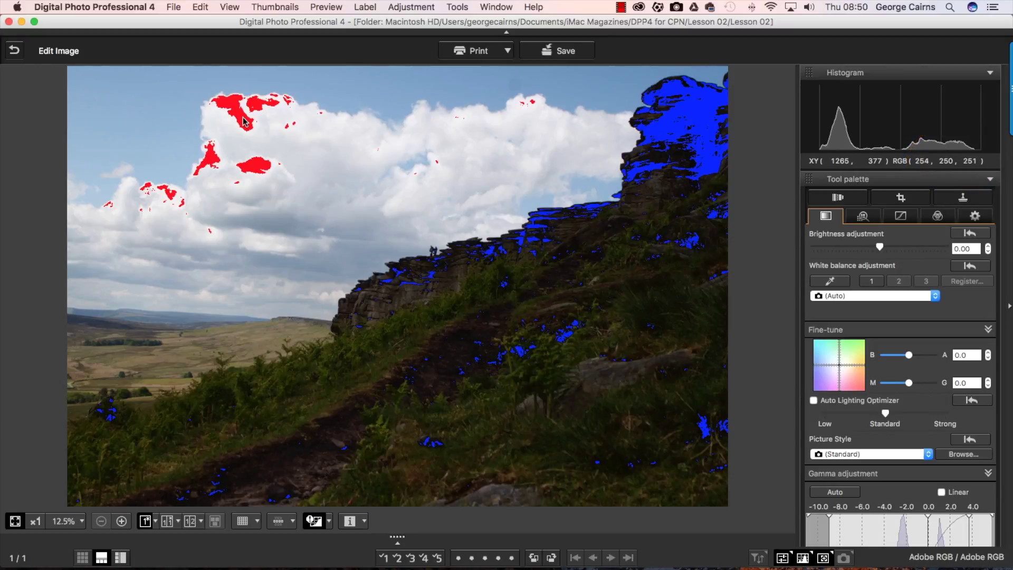
# - Set the clipping warning thresholds to 5 for shadows and 250 for highlights
pyautogui.click(331, 524)
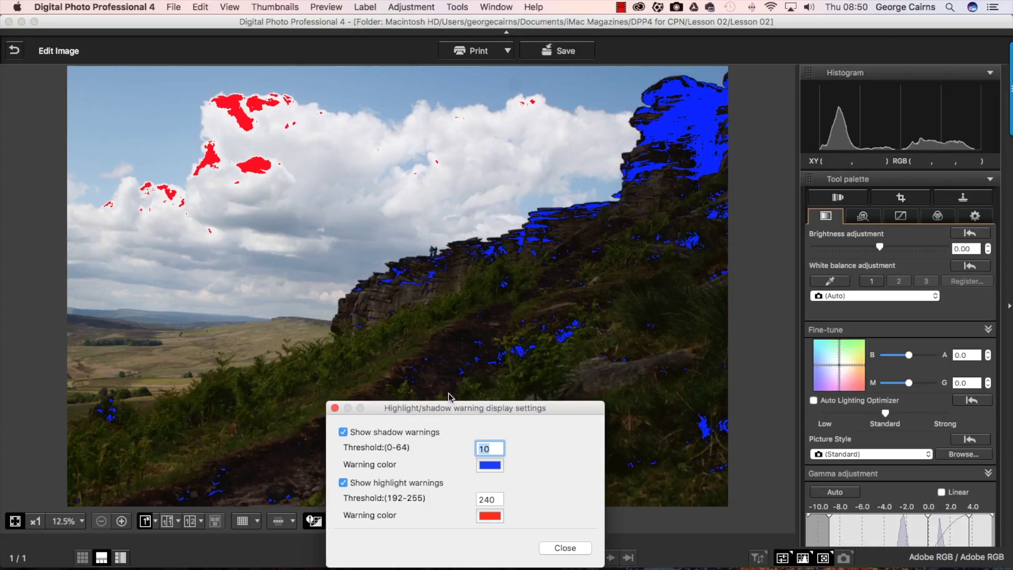
pyautogui.moveTo(450, 406); pyautogui.dragTo(451, 111)
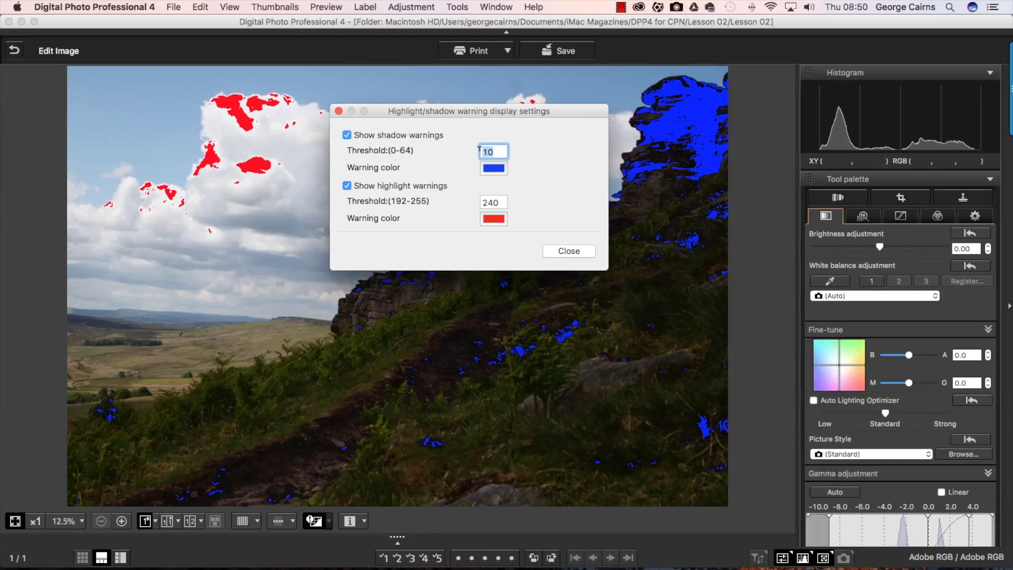
pyautogui.write('5')
pyautogui.moveTo(487, 150); pyautogui.dragTo(472, 149)
pyautogui.moveTo(502, 202); pyautogui.dragTo(490, 201)
pyautogui.write('50')
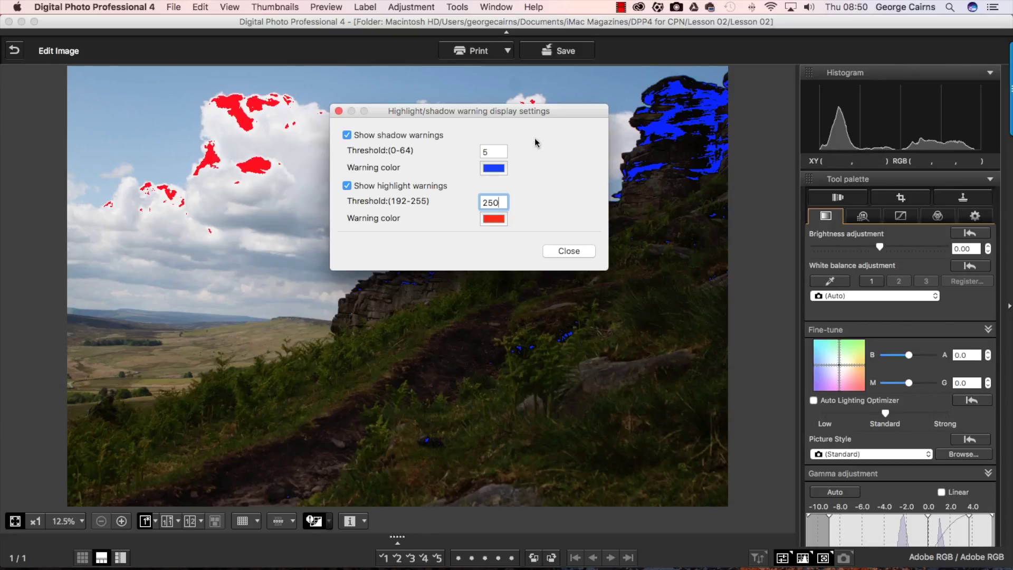
# - Close the warning settings, check the clouds at 100%, then fit the photo to the window
pyautogui.click(569, 252)
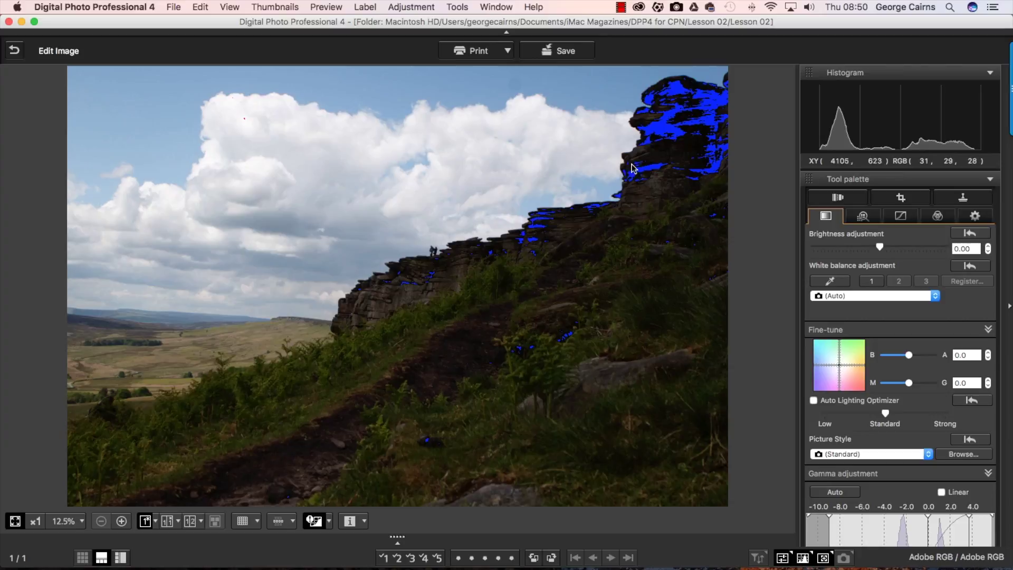
pyautogui.click(246, 121)
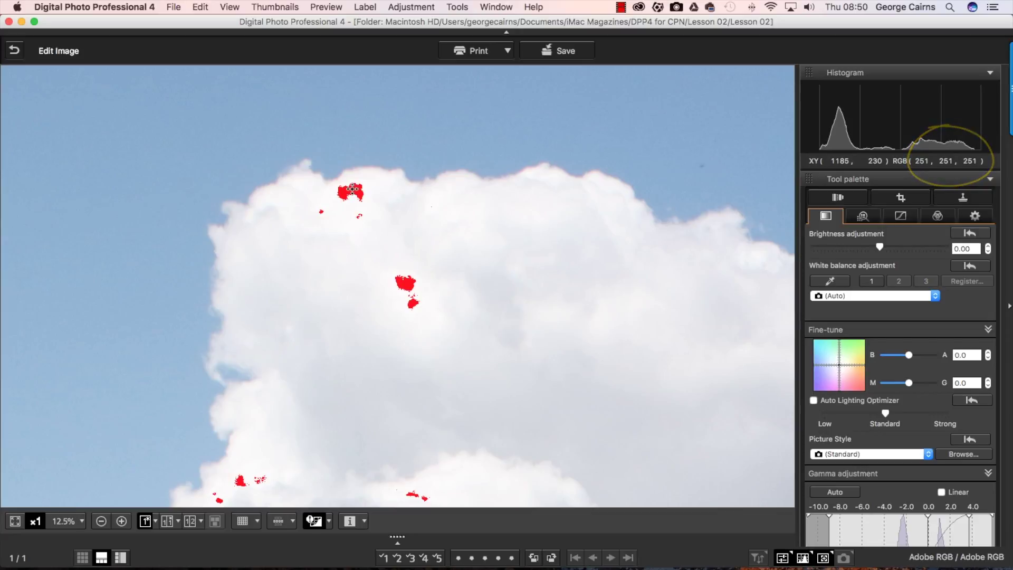
pyautogui.click(363, 215)
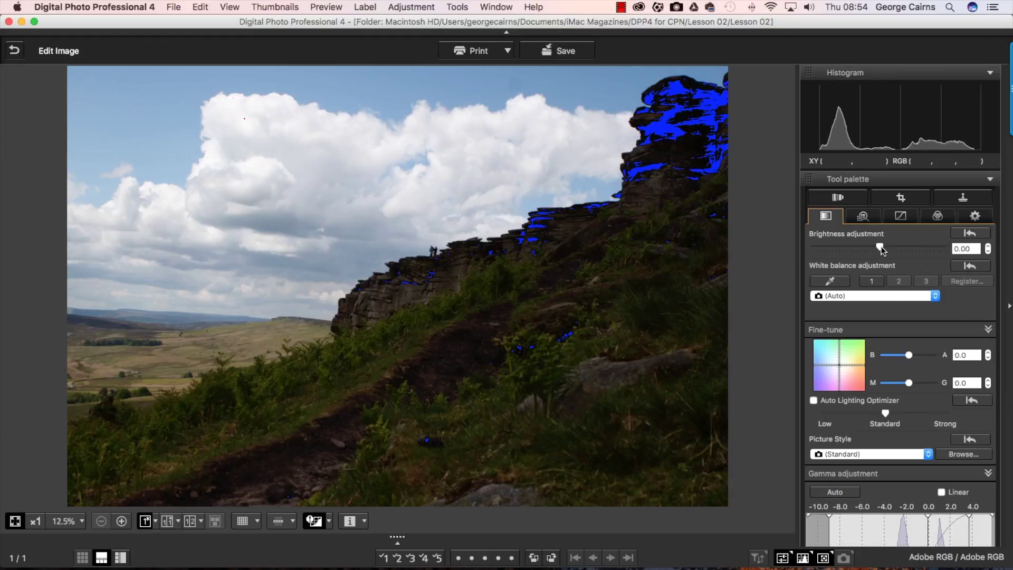
# - Try brightness at 1.00, reset it to 0.00, and enable Auto Lighting Optimizer instead
pyautogui.moveTo(882, 247); pyautogui.dragTo(896, 248)
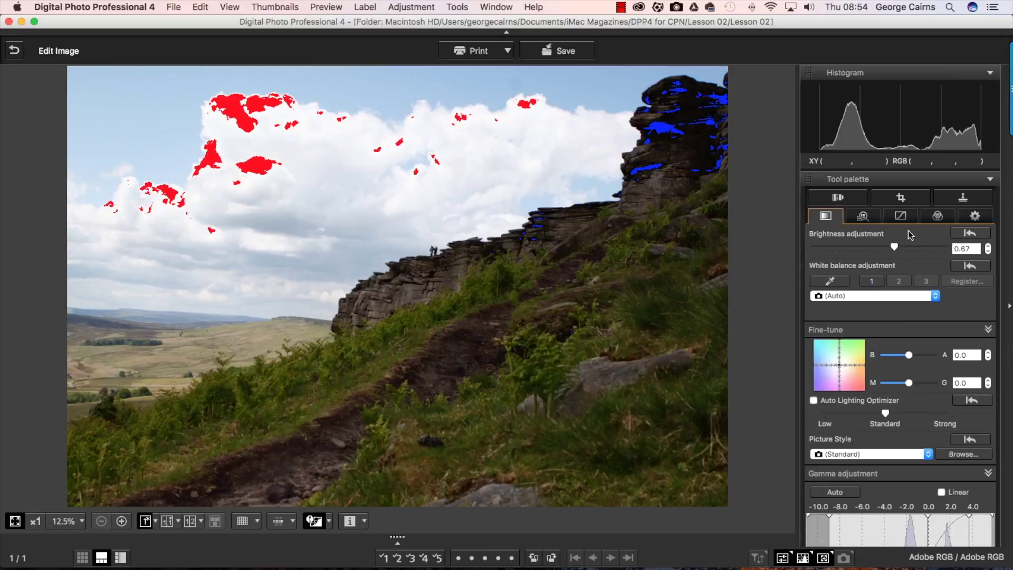
pyautogui.moveTo(896, 248); pyautogui.dragTo(900, 246)
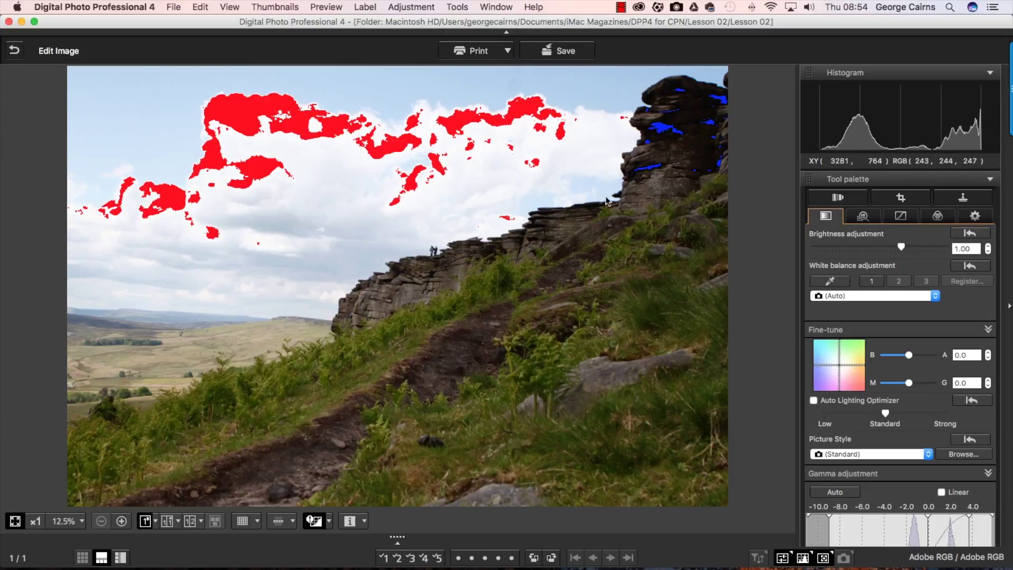
pyautogui.click(961, 236)
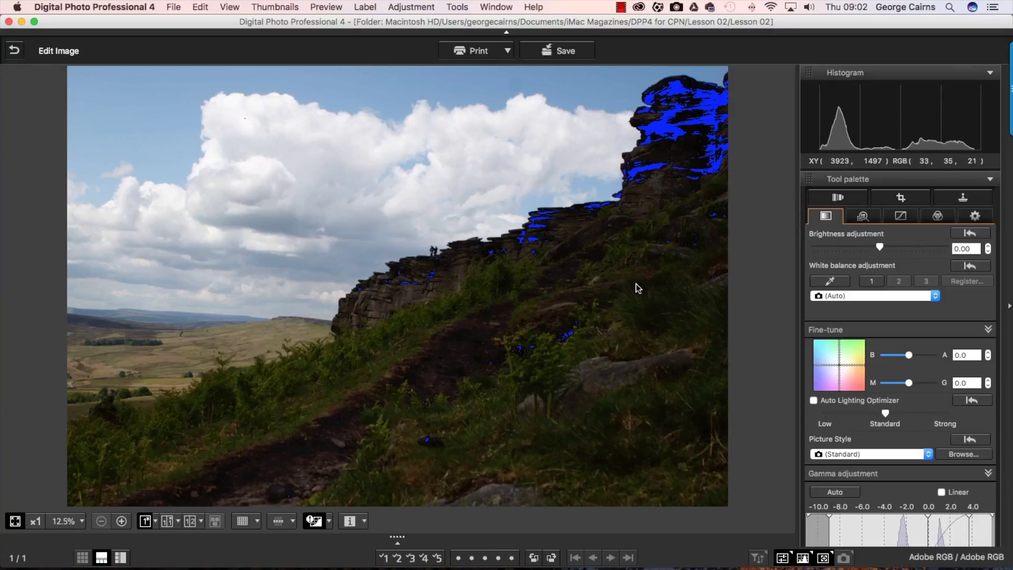
pyautogui.click(814, 400)
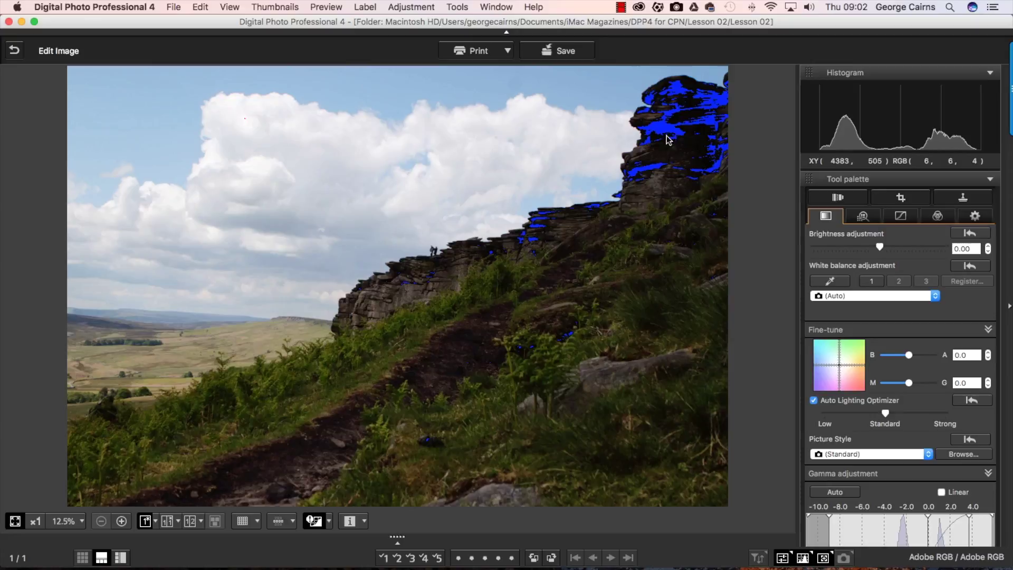
pyautogui.click(814, 401)
pyautogui.click(814, 400)
pyautogui.click(814, 401)
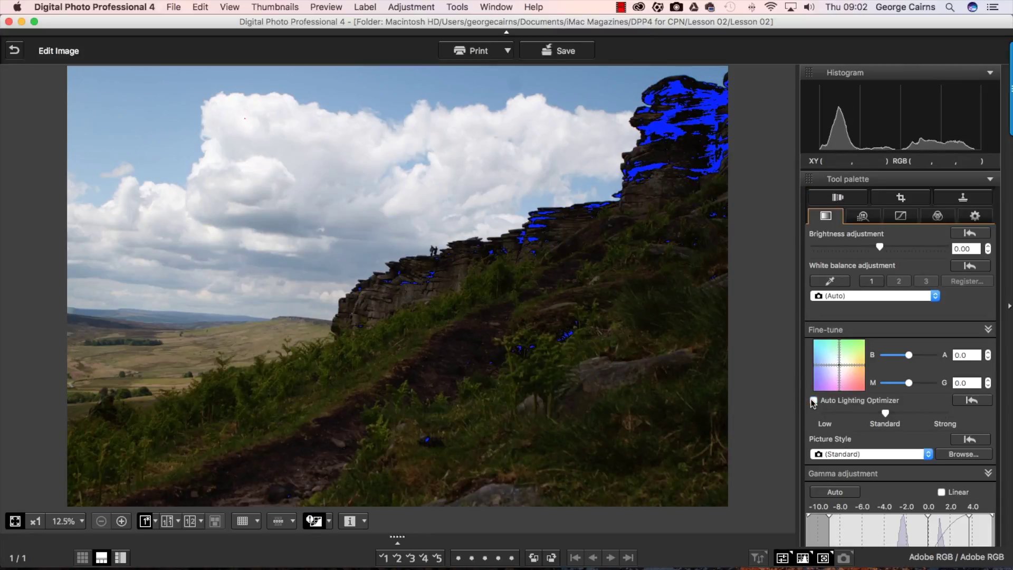
pyautogui.click(814, 400)
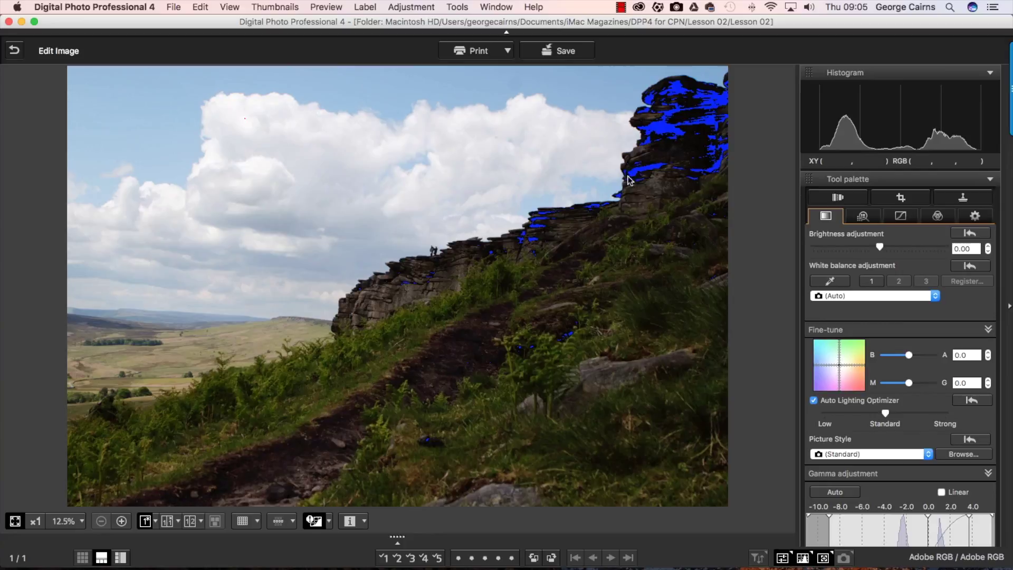
# - Float the histogram at the photo's upper left and scroll the Tool palette to Advanced
pyautogui.click(810, 74)
pyautogui.click(824, 77)
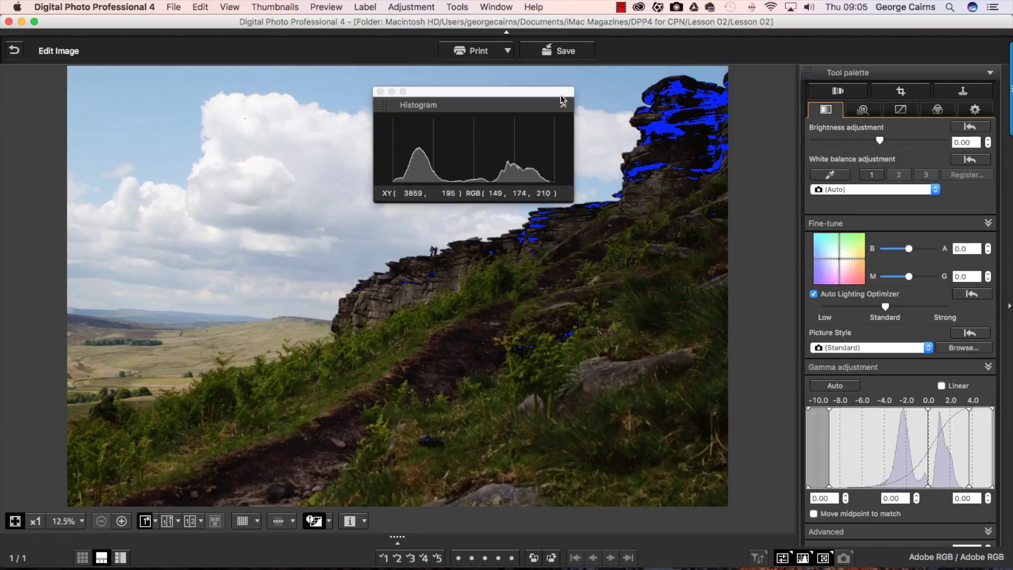
pyautogui.moveTo(488, 104); pyautogui.dragTo(225, 105)
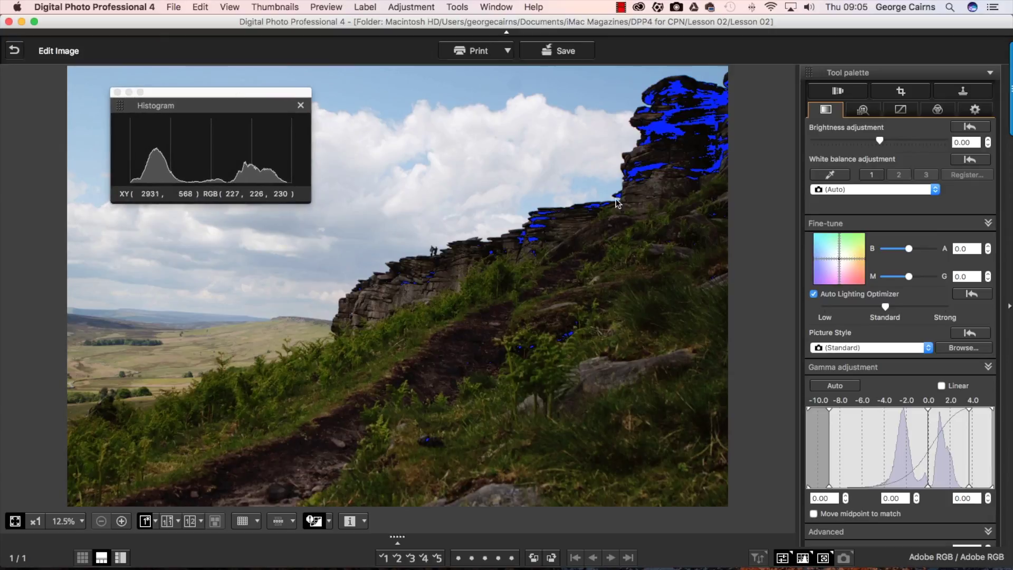
pyautogui.scroll(-8, 847, 235)
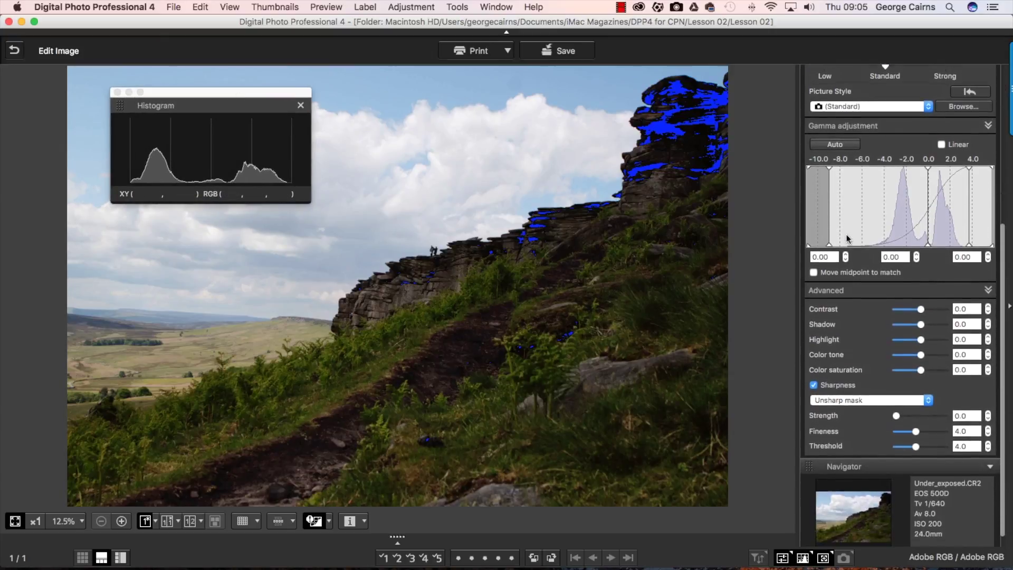
pyautogui.scroll(-1, 846, 237)
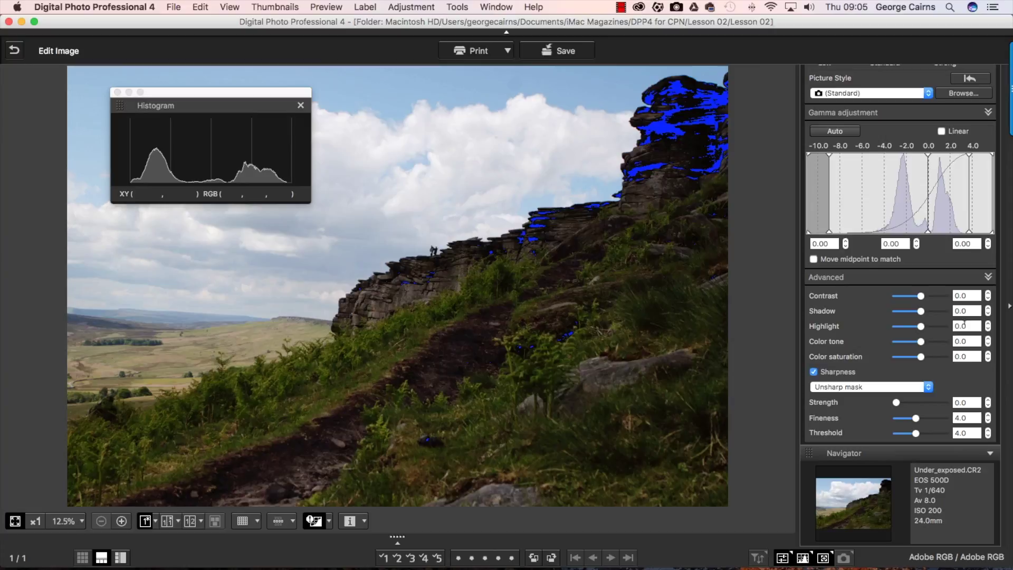
# - Raise the Advanced Shadow setting to 5.0 and move the histogram window lower
pyautogui.moveTo(921, 311); pyautogui.dragTo(947, 312)
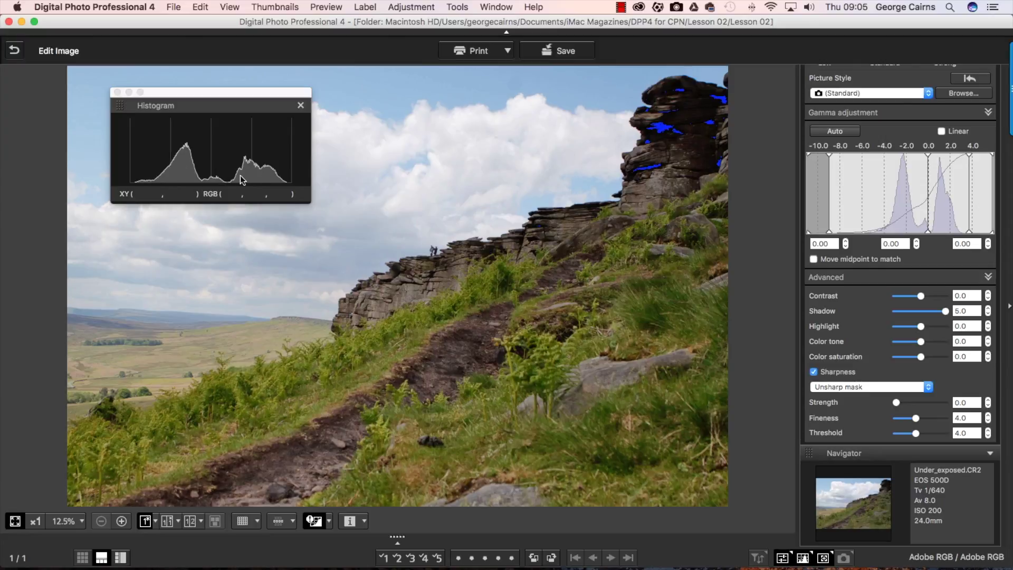
pyautogui.moveTo(244, 94); pyautogui.dragTo(251, 220)
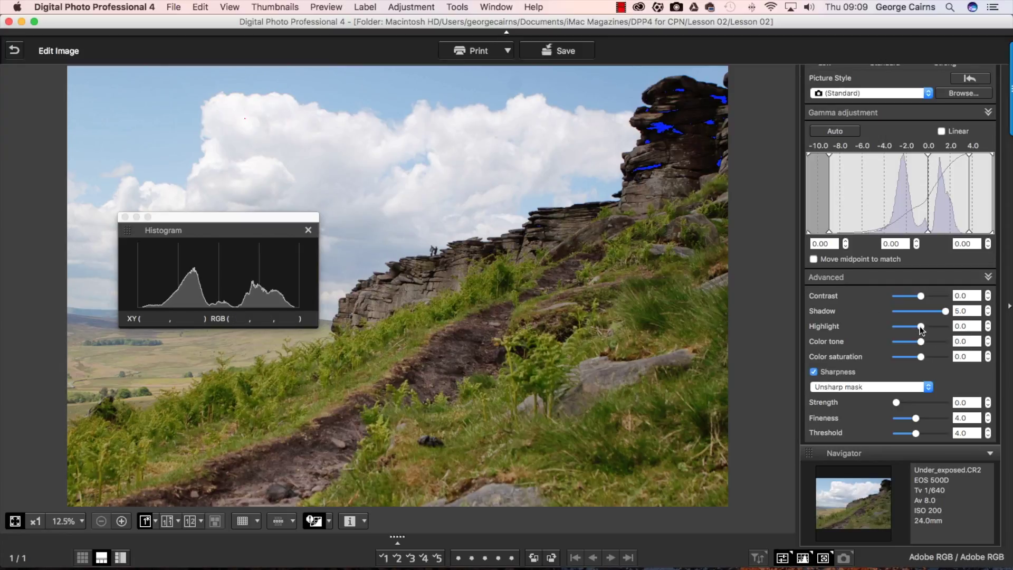
# - Lower the Advanced Highlight setting to -3.0
pyautogui.moveTo(921, 328); pyautogui.dragTo(906, 328)
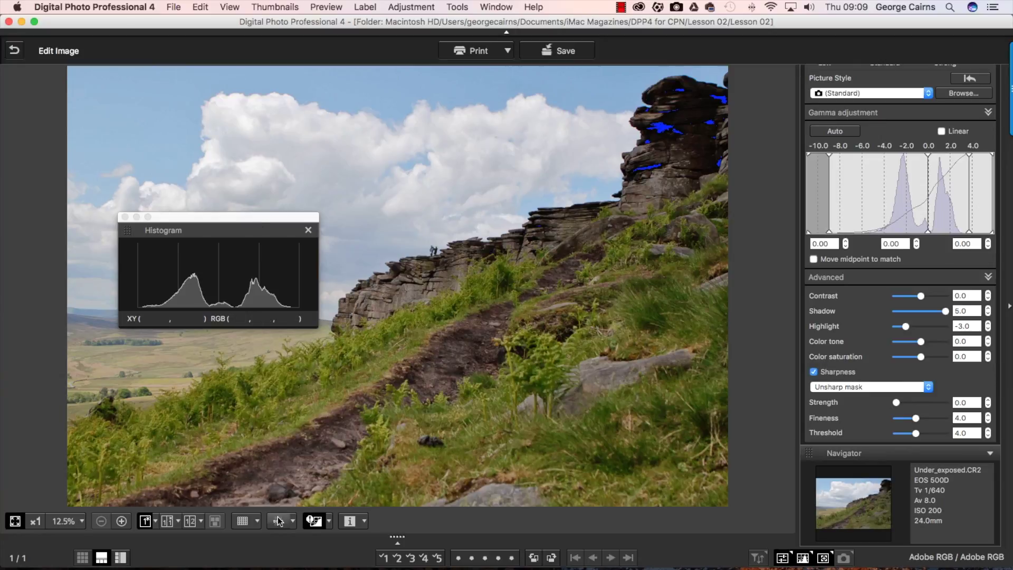
# - Show the original and edited photo in split view with the histogram over the original
pyautogui.click(167, 521)
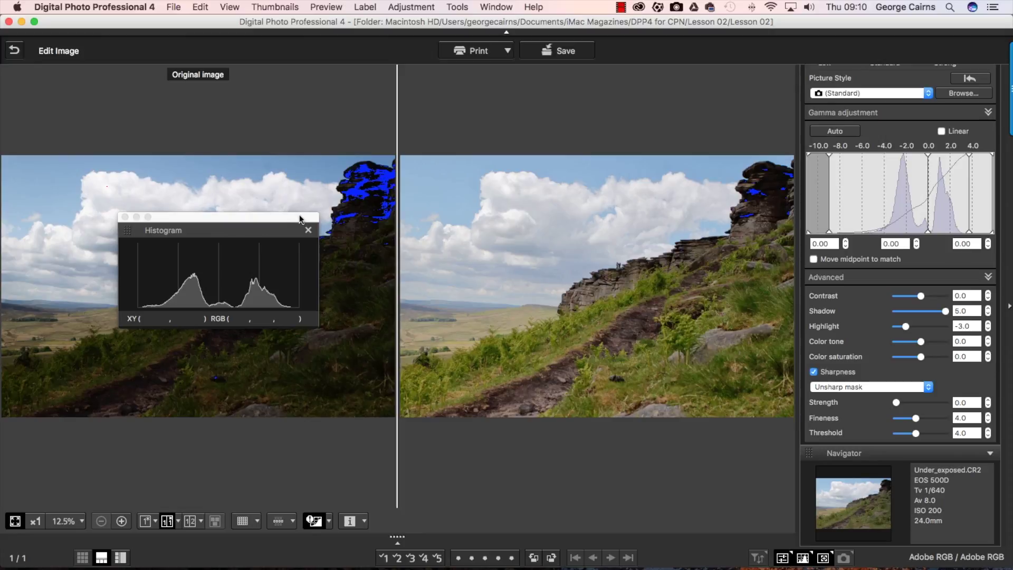
pyautogui.moveTo(281, 214); pyautogui.dragTo(348, 78)
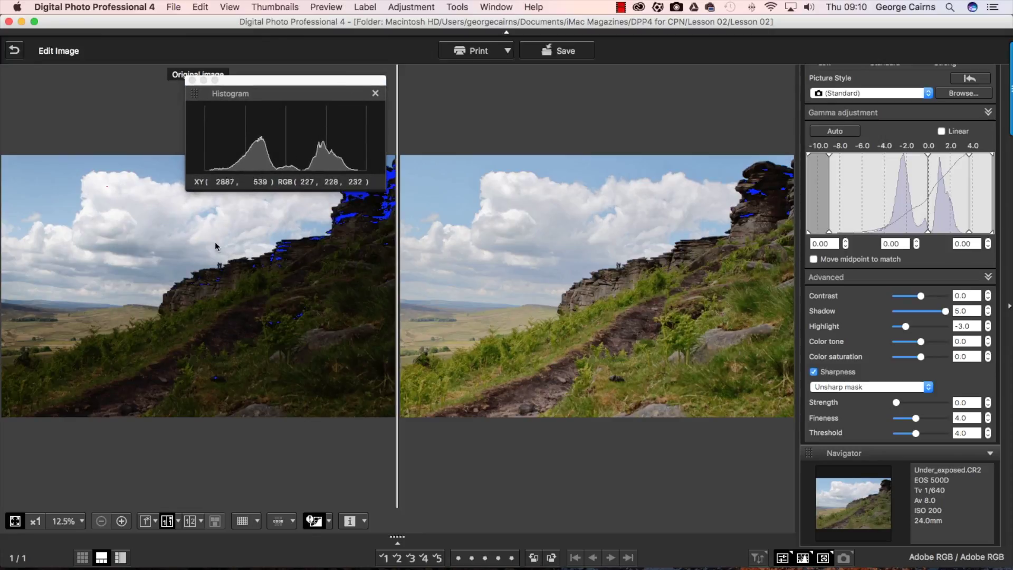